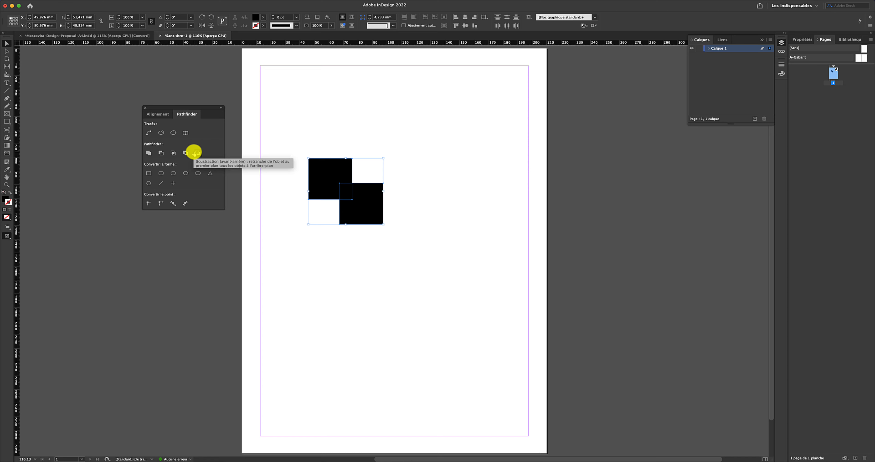
Try uniting the two overlapping black squares and moving the merged shape up across the page, undoing both changes.
left_click(151, 152)
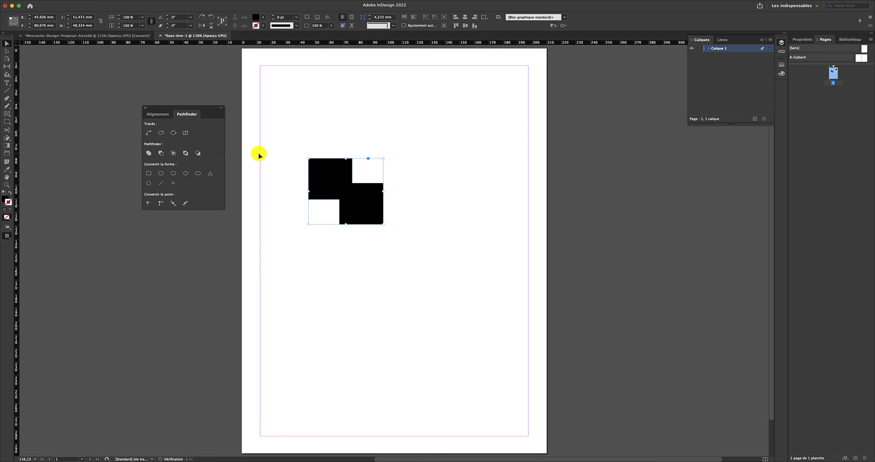
left_click(268, 152)
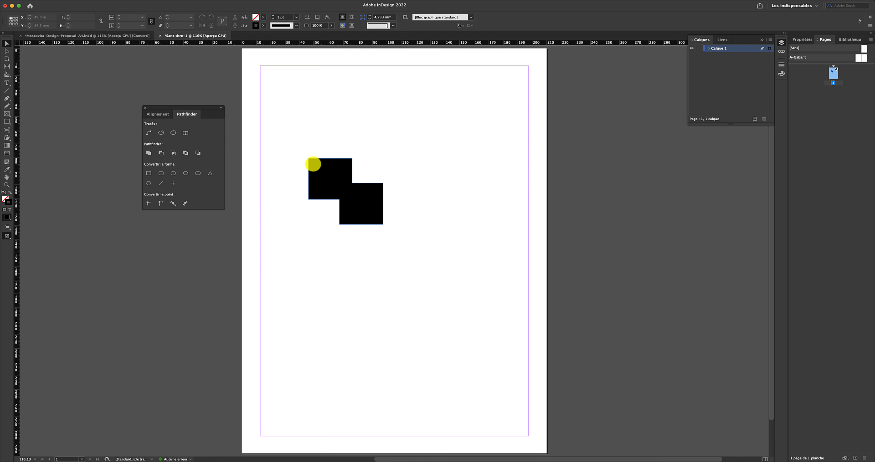
left_click_drag(313, 164, 357, 163)
key("super+z")
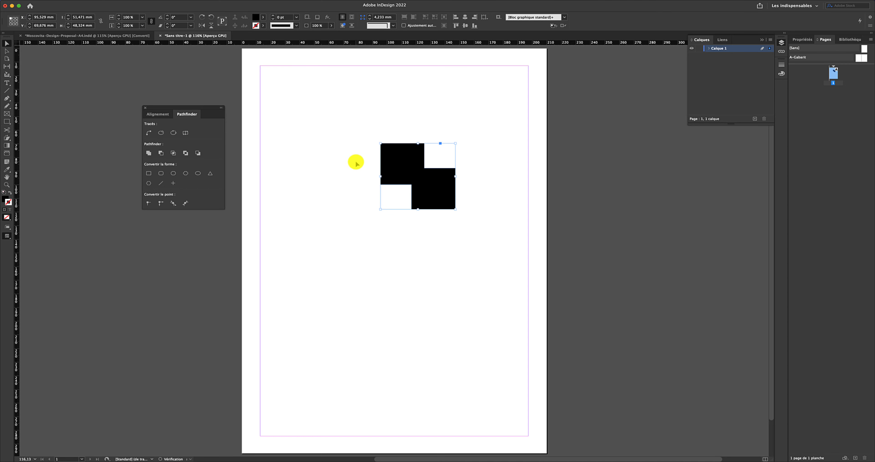
key("super+z")
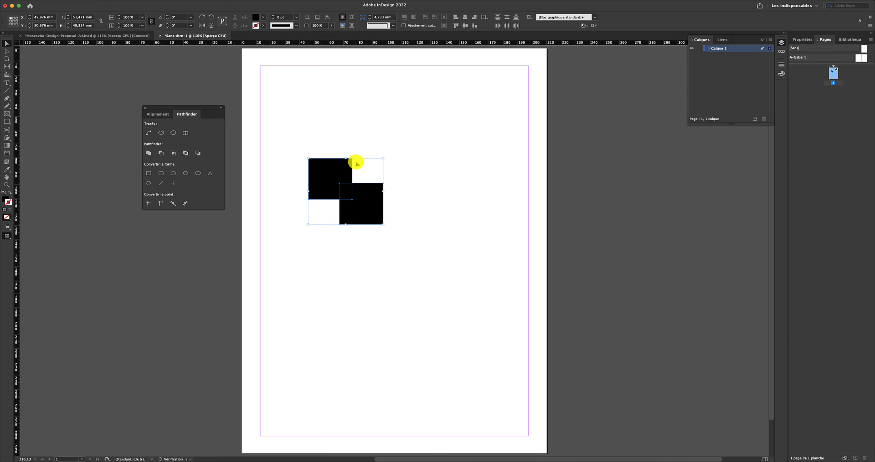
Try subtracting the front square and intersecting the two overlapping black squares, undoing each Pathfinder operation.
left_click(162, 152)
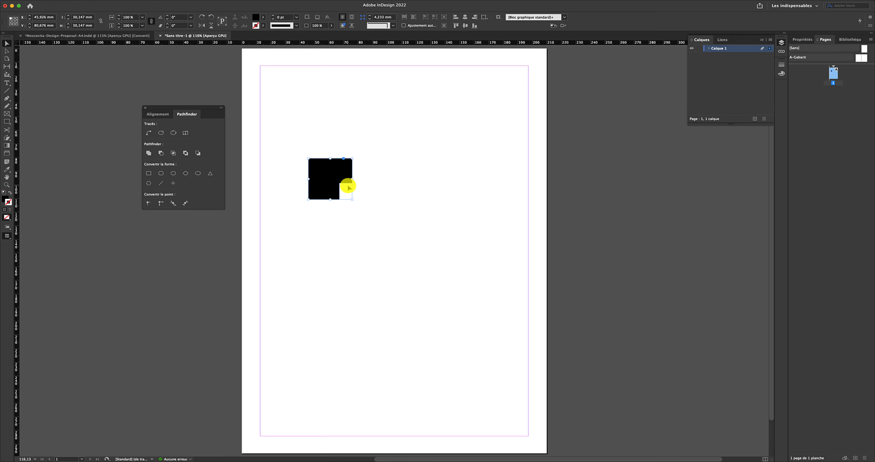
key("super+z")
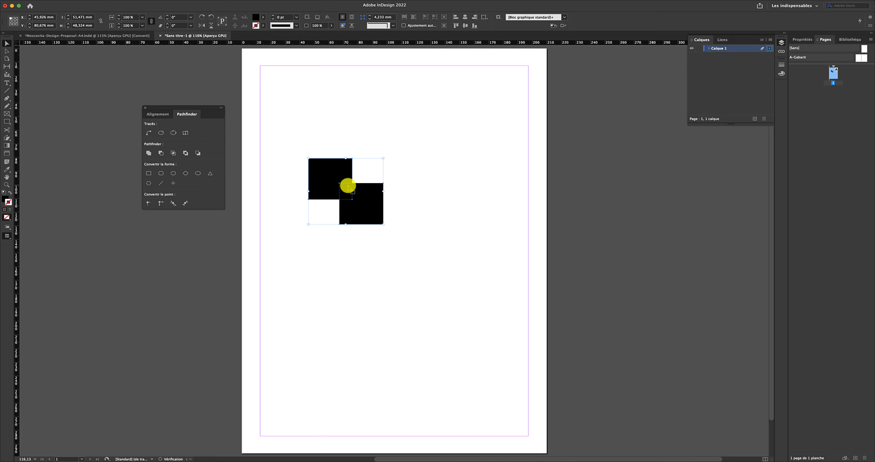
left_click(173, 153)
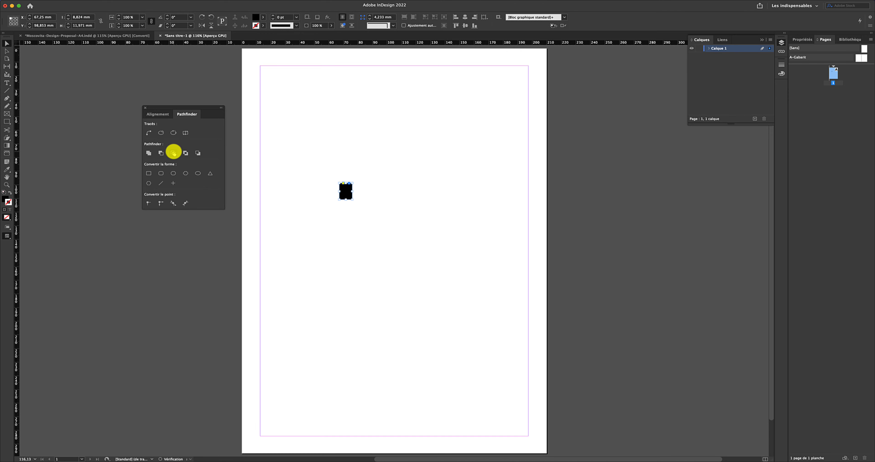
key("super+z")
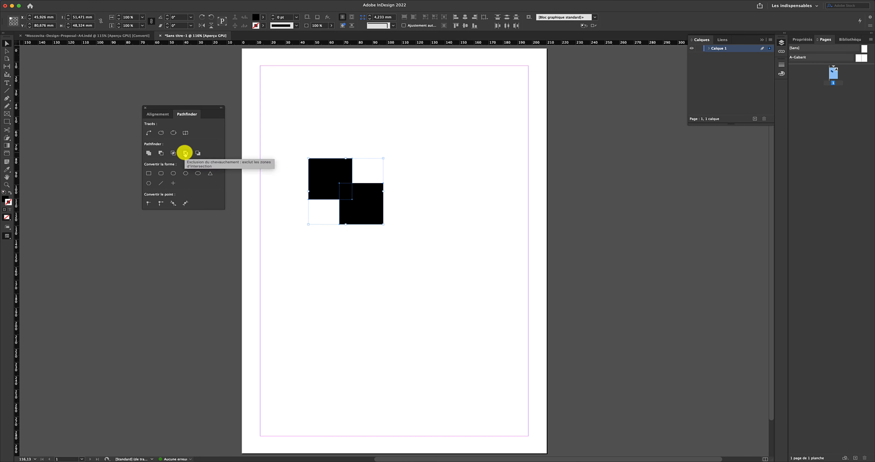
Try excluding the overlap and subtracting the back square from the front one, undoing each Pathfinder operation.
left_click(186, 153)
key("super+z")
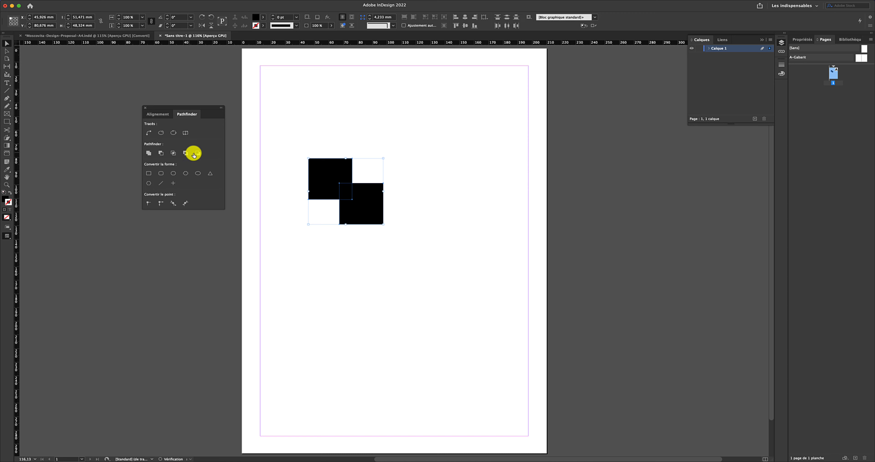
left_click(200, 155)
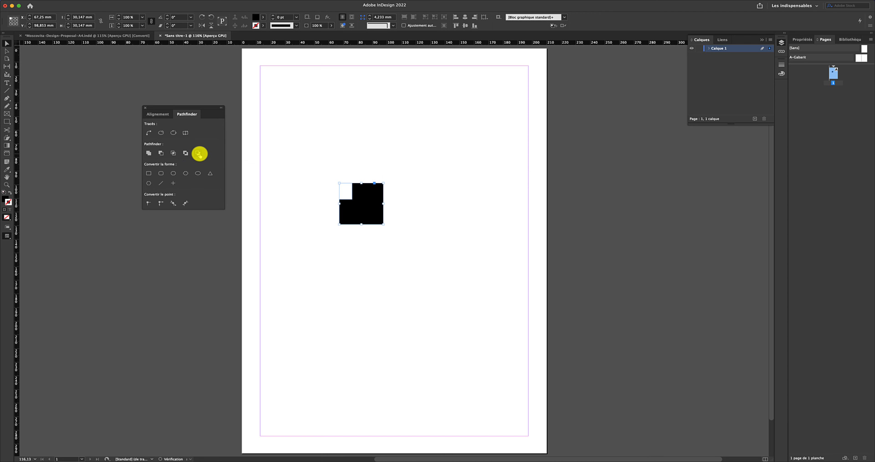
key("super+z")
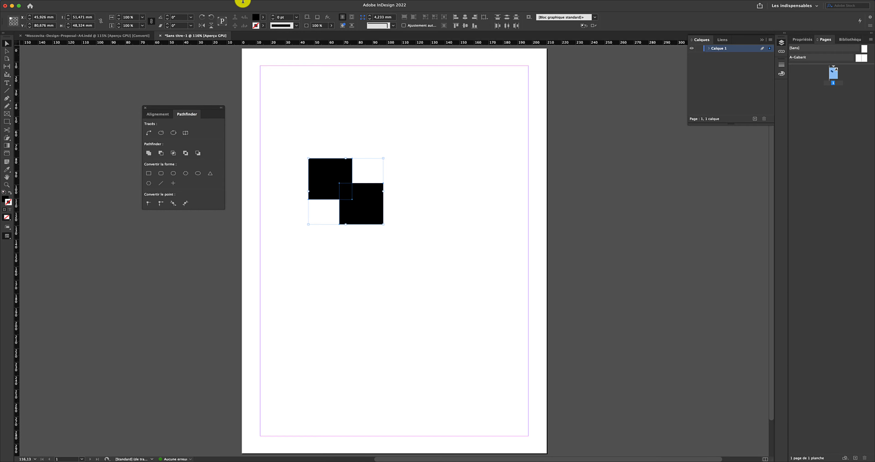
mouse_move(240, 2)
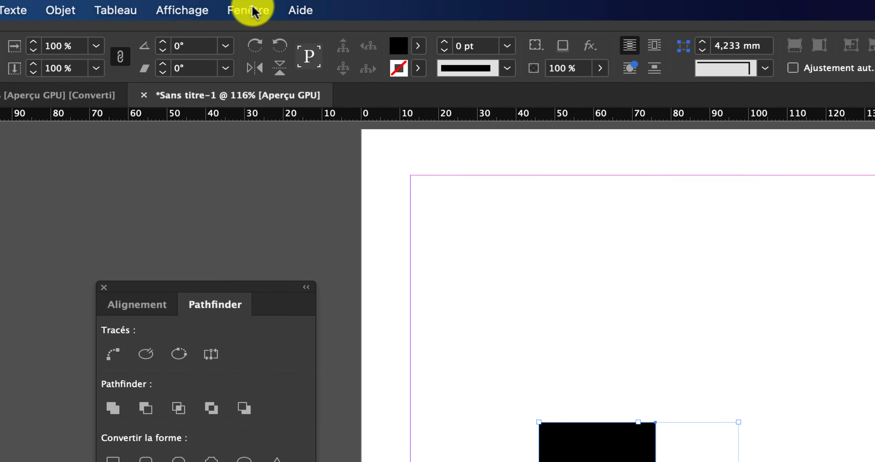
left_click(228, 7)
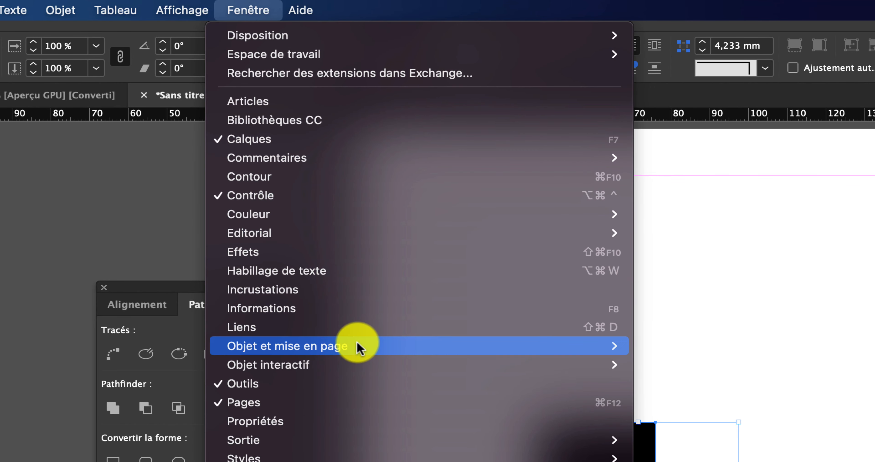
mouse_move(357, 347)
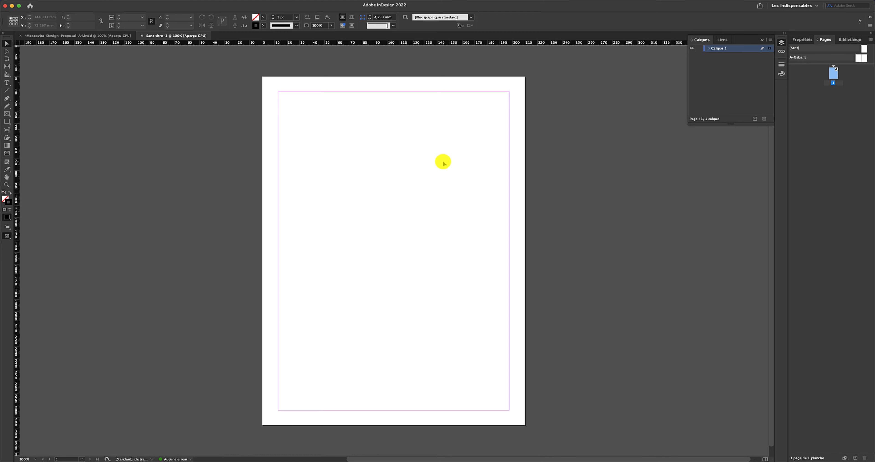
Draw a rectangular frame about 82 × 63 mm in the page's upper part and import the landscape interior photo into it.
key("f")
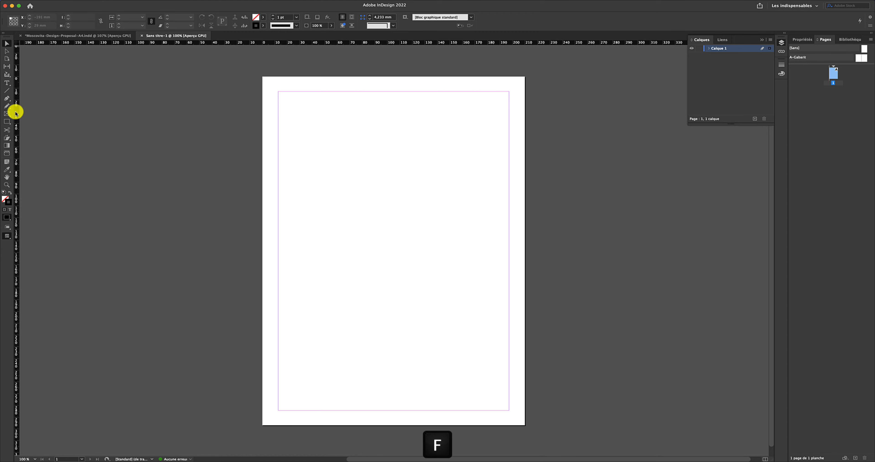
left_click(9, 113)
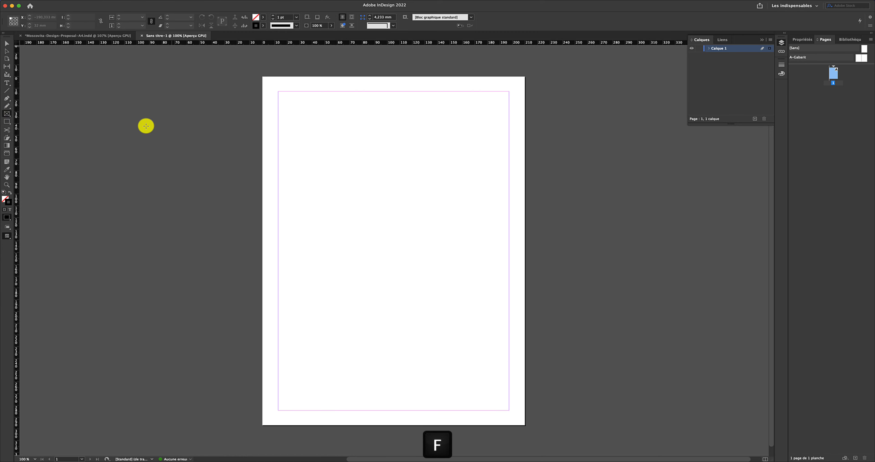
left_click_drag(300, 124, 403, 198)
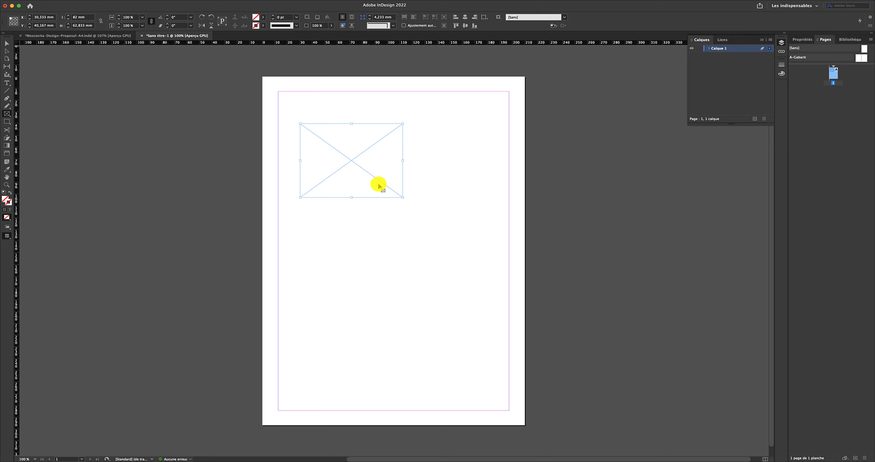
key("super+d")
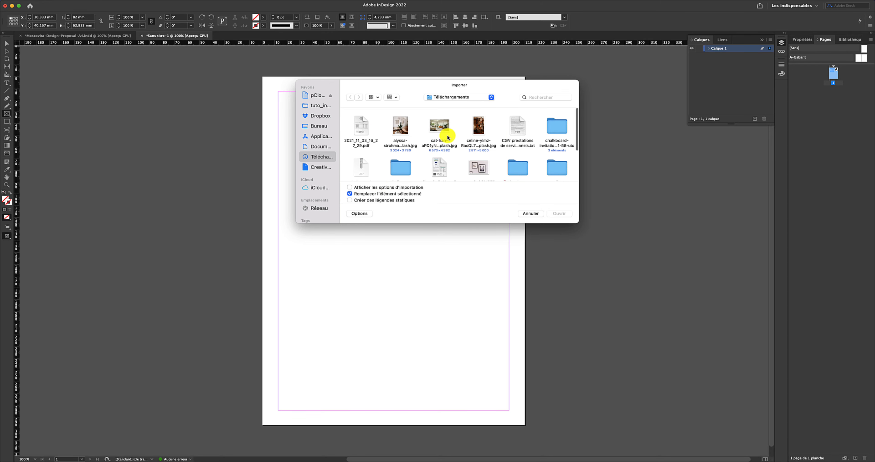
left_click(441, 127)
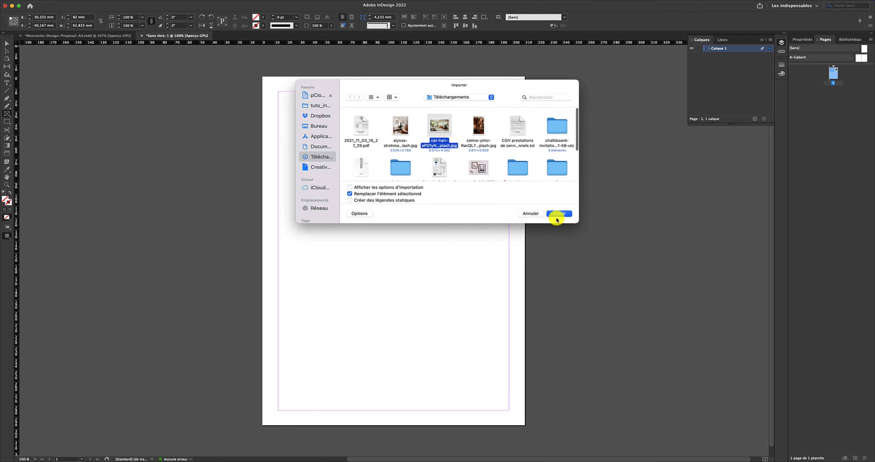
left_click(558, 214)
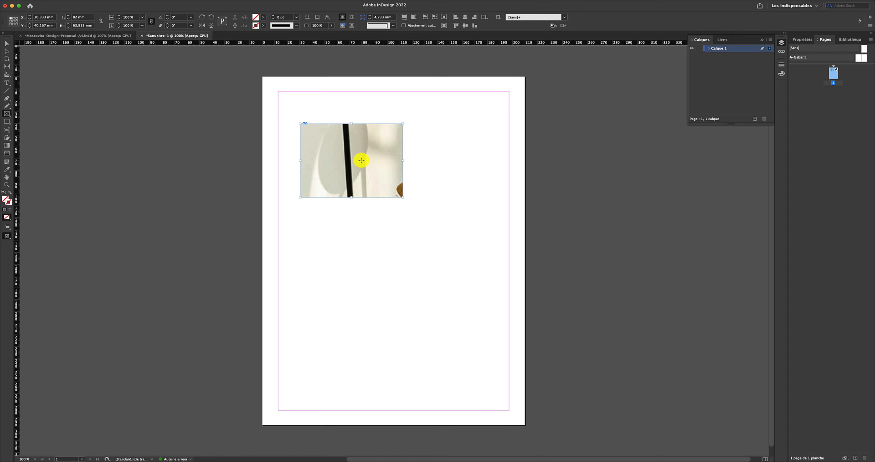
Draw a circular frame about 55.5 mm across below the rectangular image and import the same landscape interior photo into it.
left_click(7, 115)
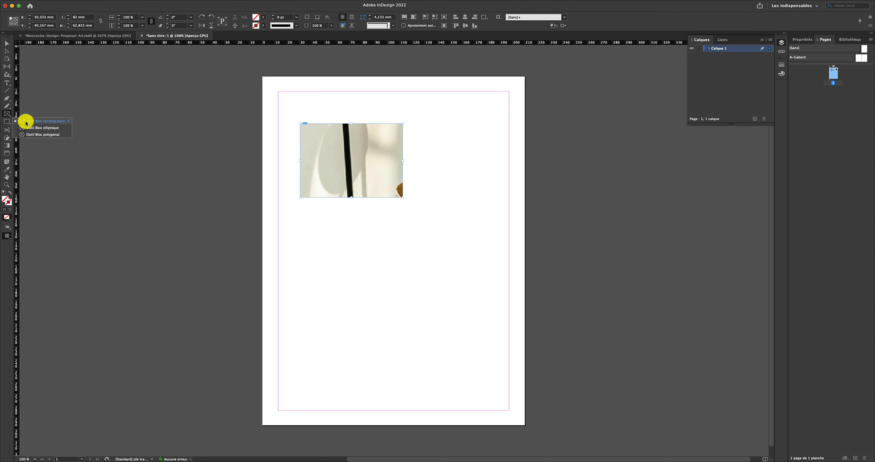
left_click(39, 128)
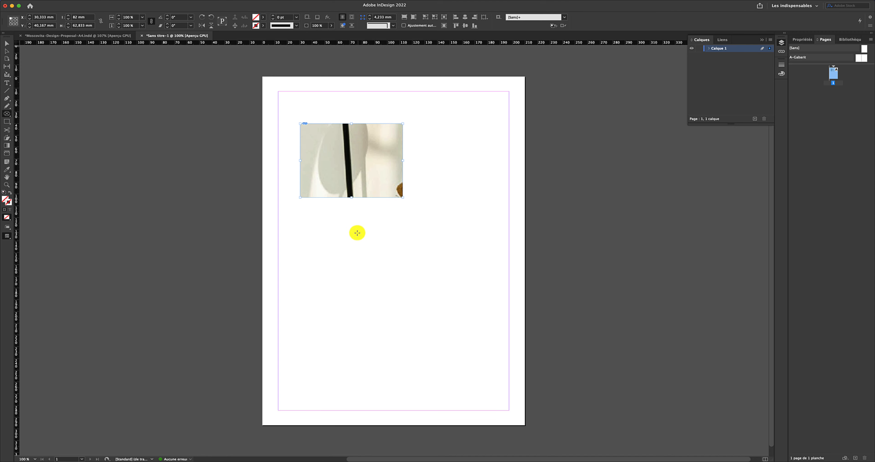
left_click_drag(355, 231, 437, 297)
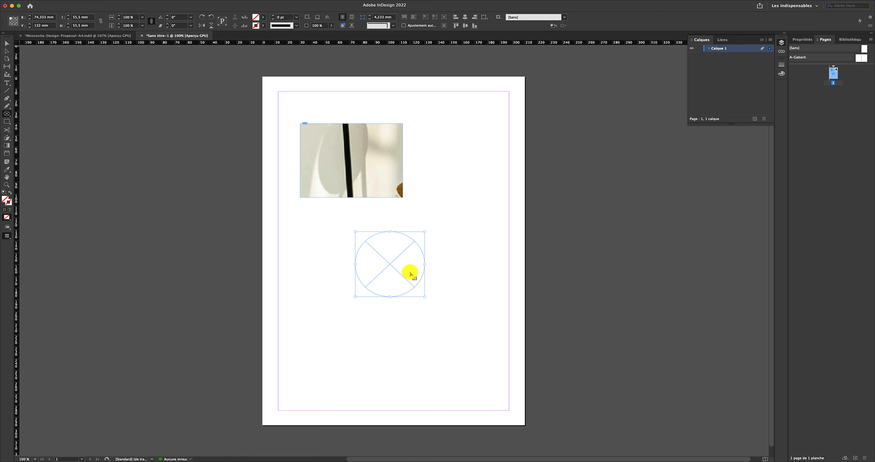
key("super+d")
left_click(440, 127)
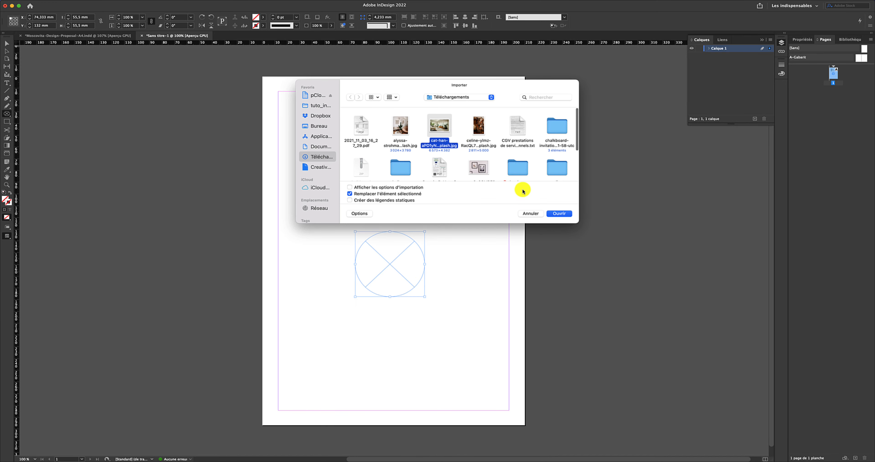
left_click(558, 213)
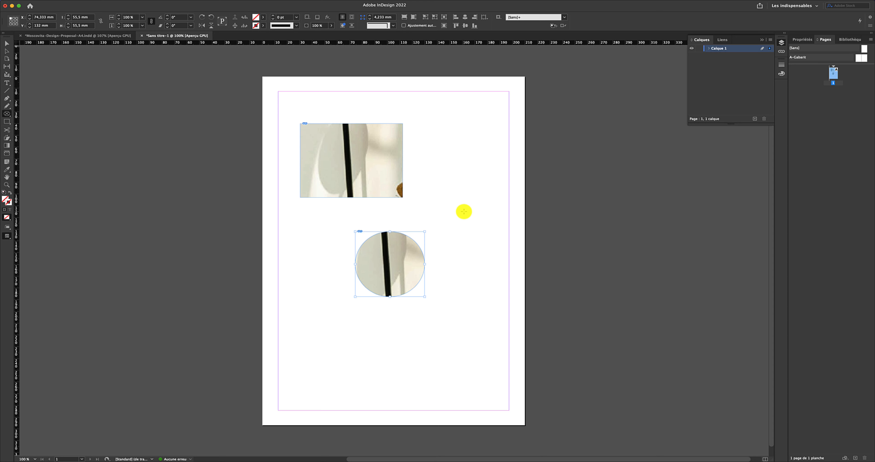
Draw a closed, irregular six-point shape with the Pen tool below the circular image.
key("v")
left_click(464, 211)
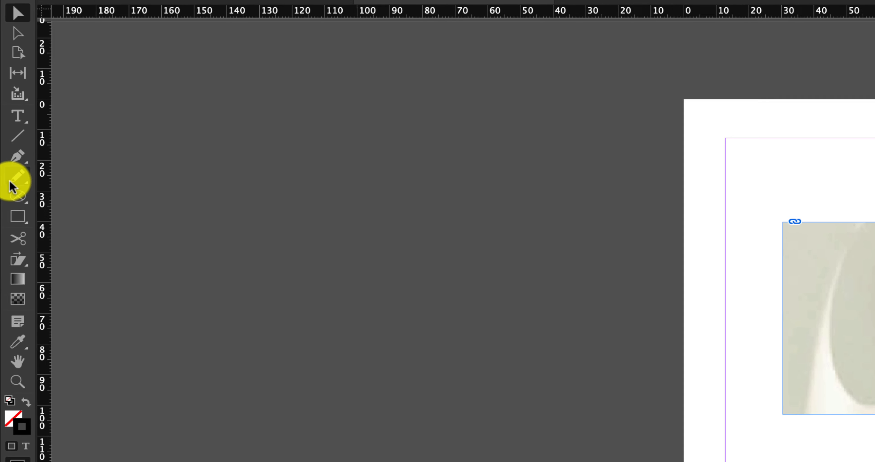
key("p")
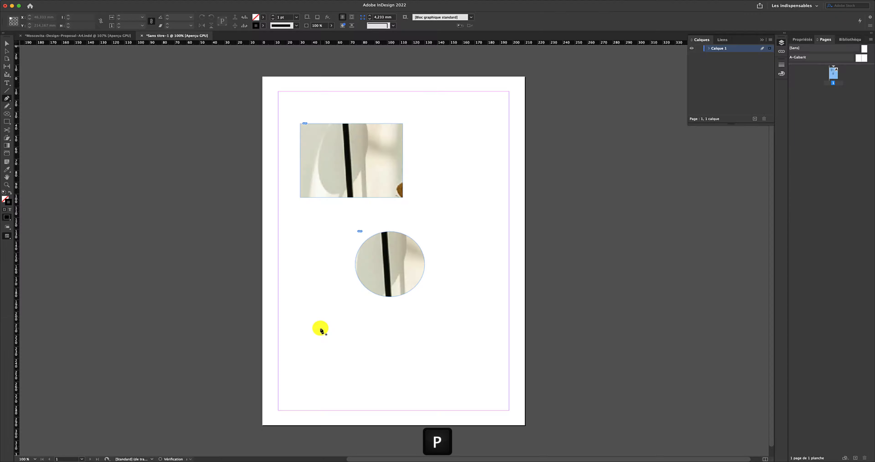
left_click(321, 328)
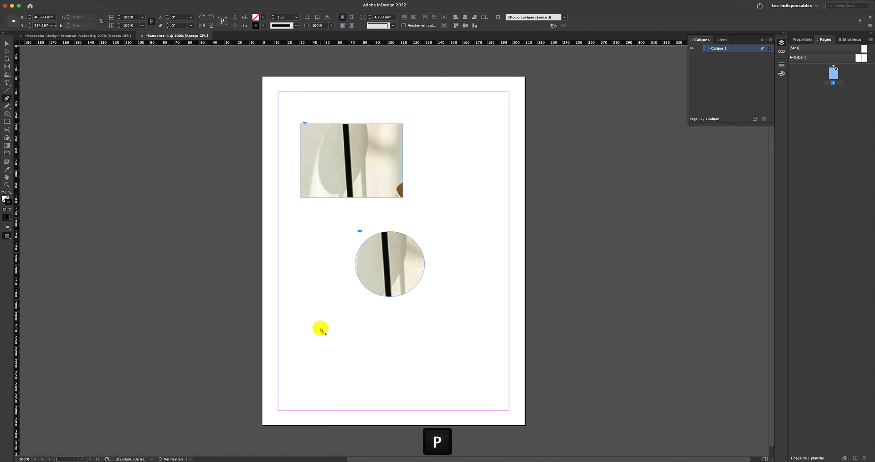
left_click(357, 326)
left_click(393, 340)
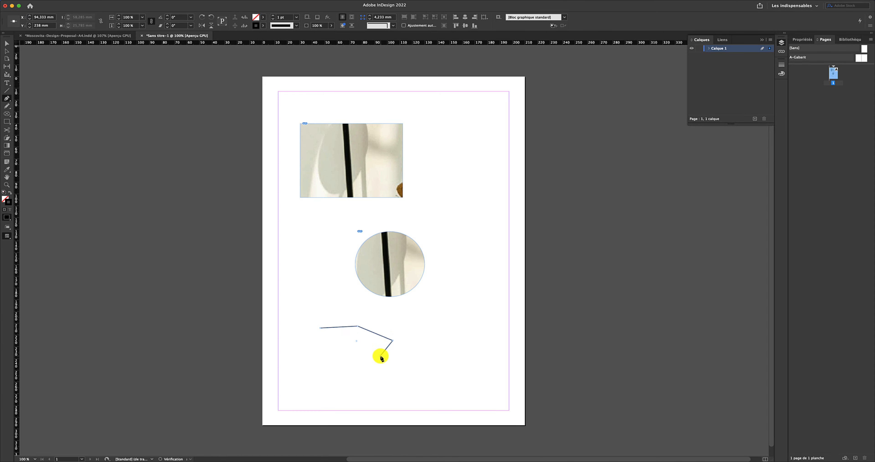
left_click(380, 355)
left_click(347, 362)
left_click(313, 353)
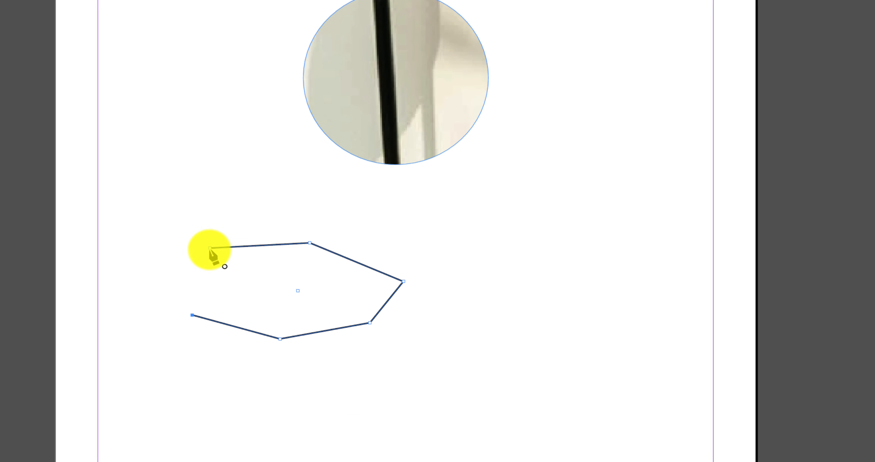
left_click(269, 291)
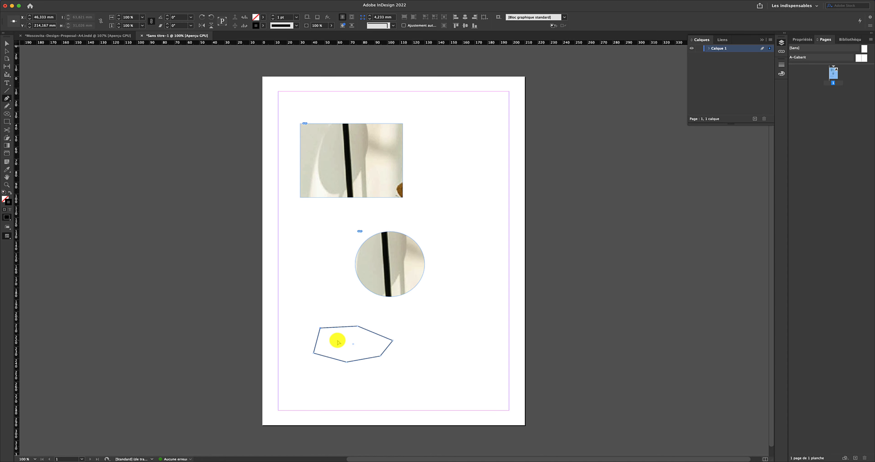
Import the dark brown portrait-format photo from the Téléchargements folder into the six-point shape.
key("super+d")
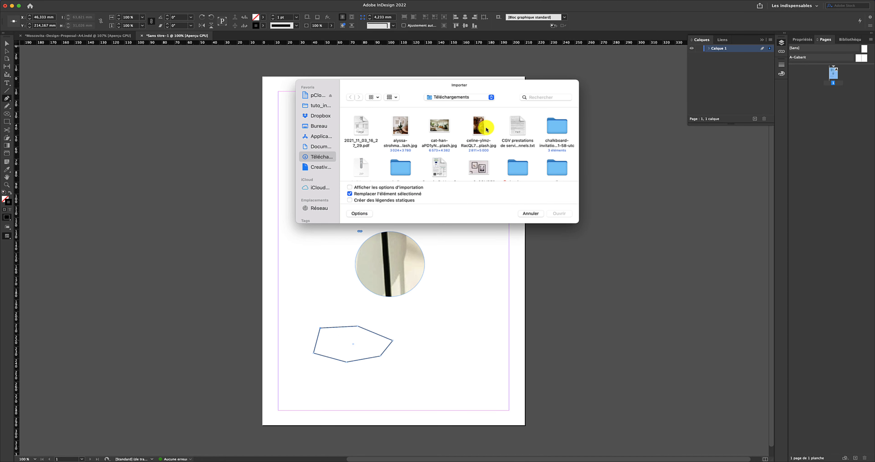
left_click(487, 129)
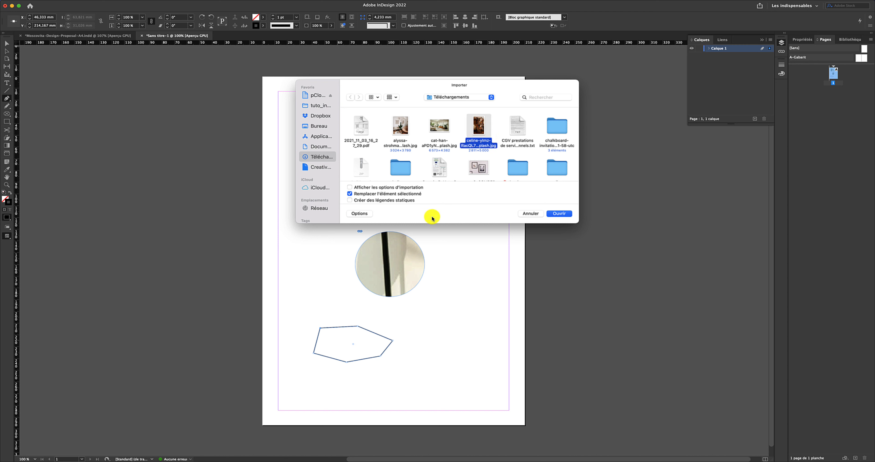
left_click(555, 214)
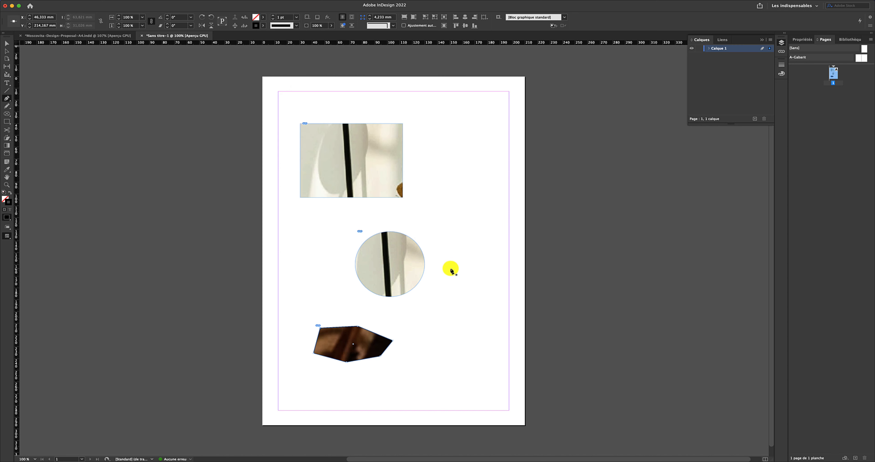
Fit the dark brown photo proportionally to its six-point pen-drawn frame.
right_click(344, 342)
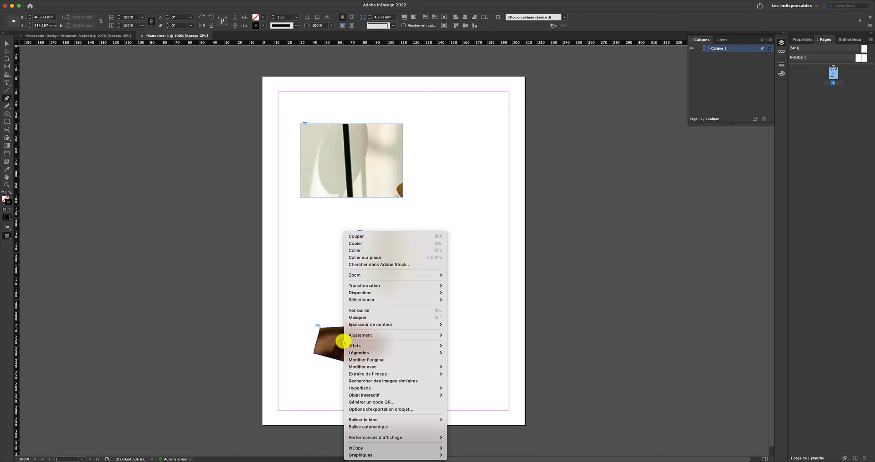
mouse_move(372, 336)
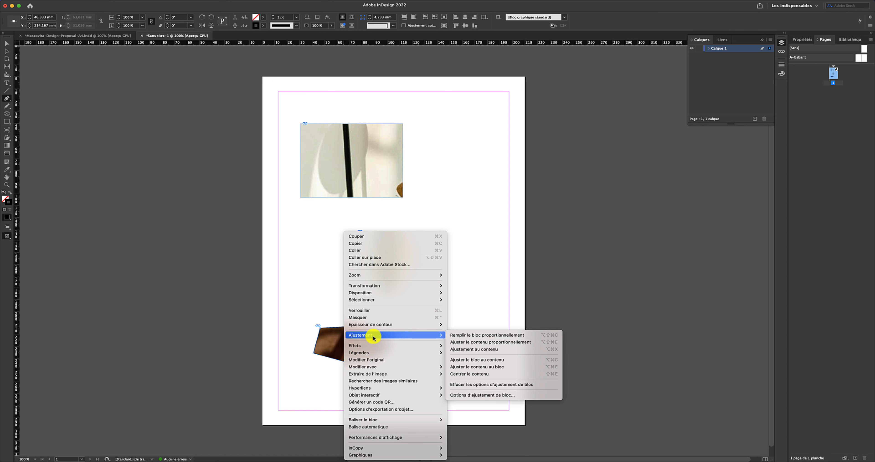
left_click(453, 338)
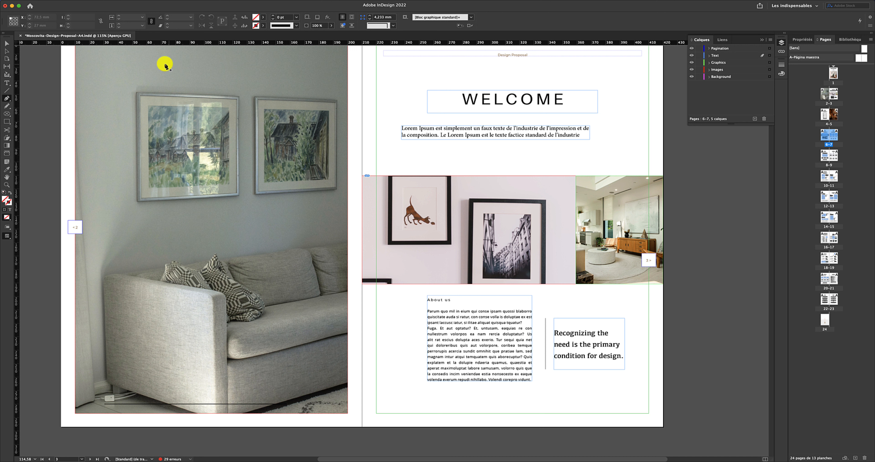
Show the available options for creating a new document, book or library.
mouse_move(64, 4)
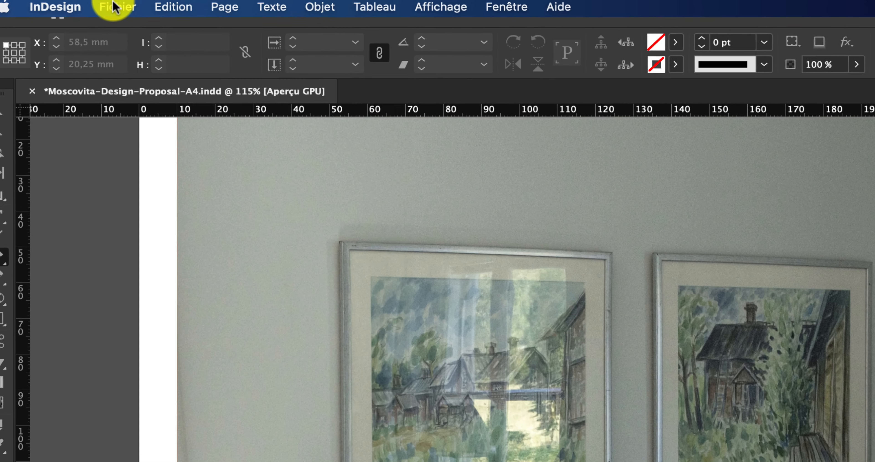
left_click(116, 7)
mouse_move(166, 33)
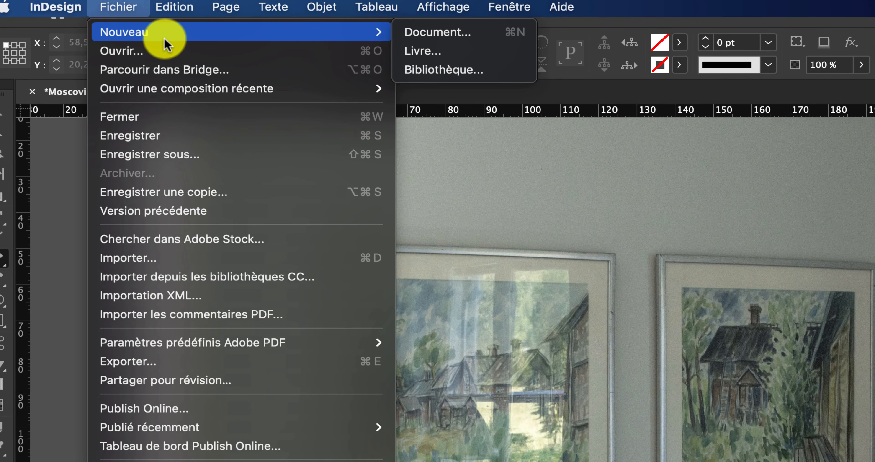
left_click(471, 59)
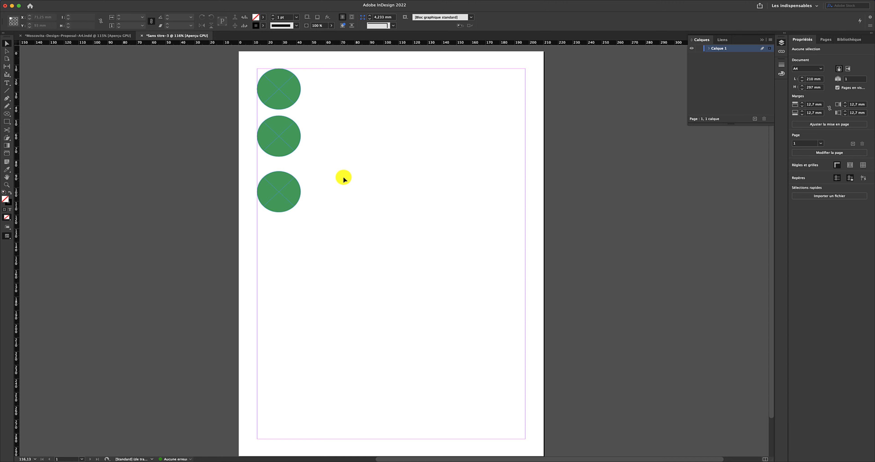
Duplicate the lowest green circle straight down to Y 132 mm, in line with the three others.
left_click(272, 181)
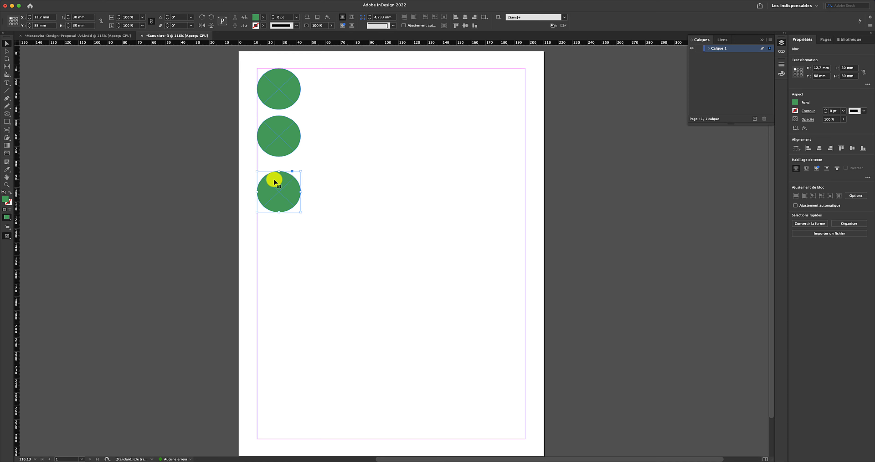
key("alt")
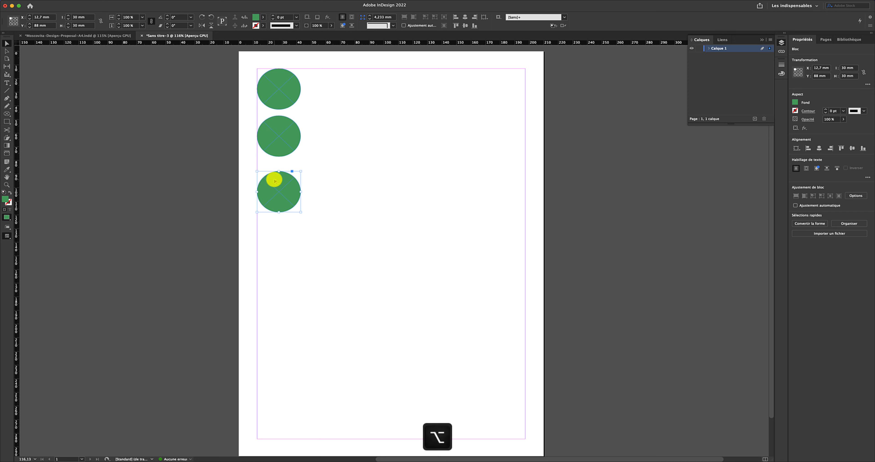
left_click_drag(275, 181, 276, 241)
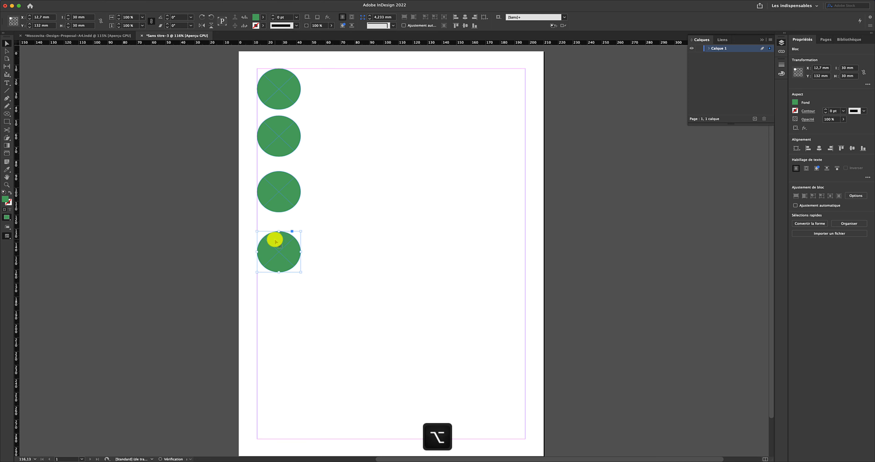
left_click(328, 261)
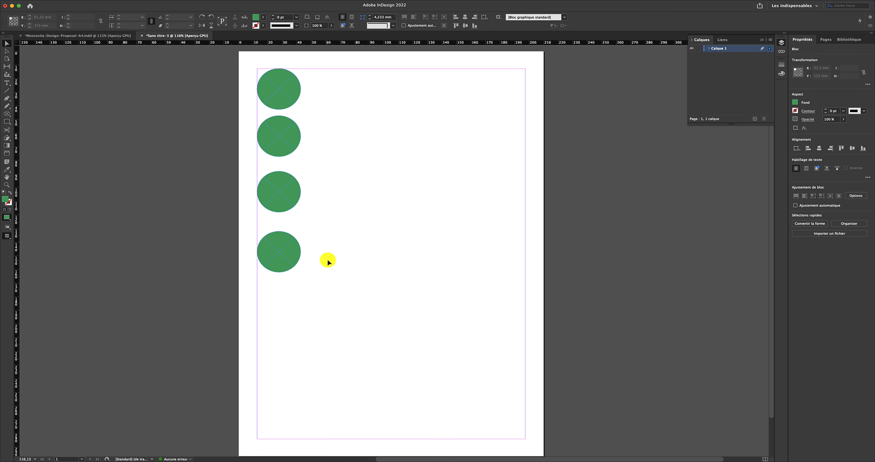
Select all four green circles and try to distribute their centres evenly in the vertical direction.
left_click_drag(327, 260, 261, 100)
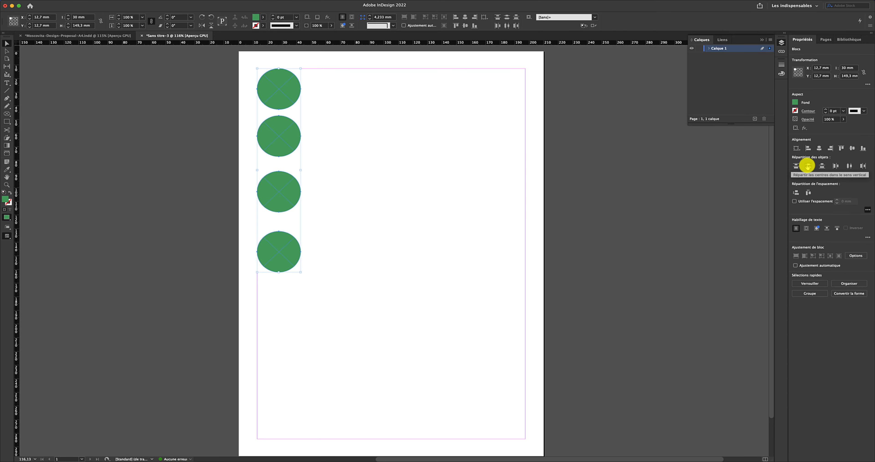
left_click(808, 166)
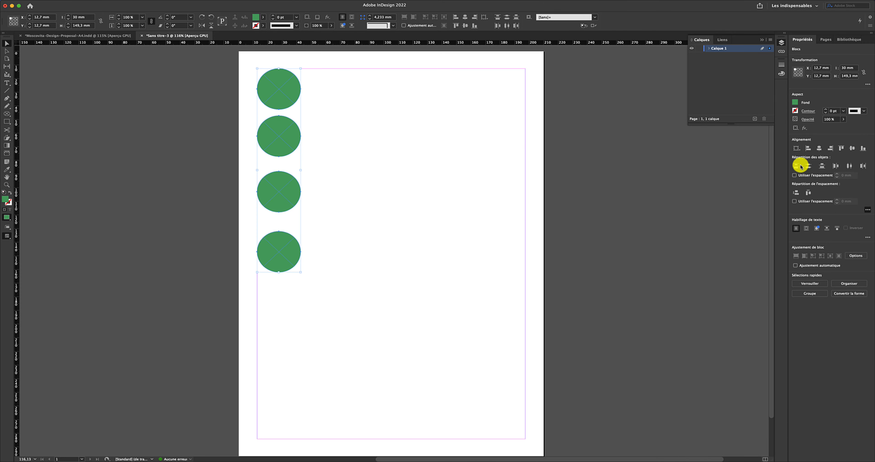
left_click(360, 160)
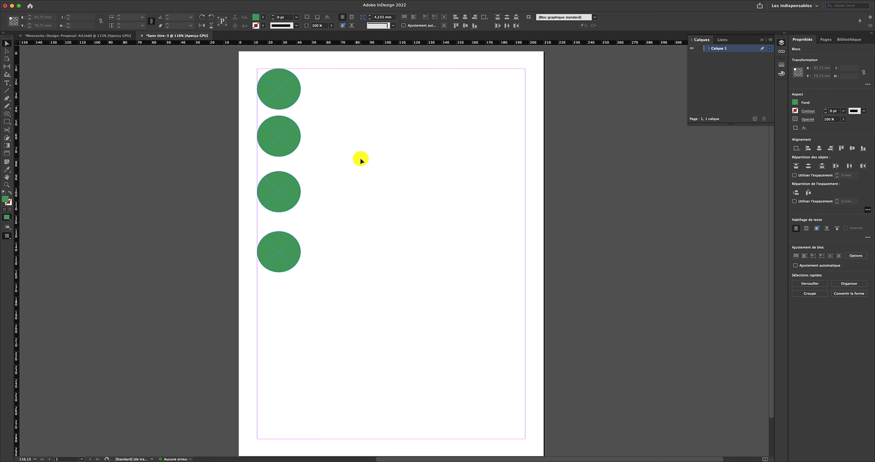
Delete the three lower green circles and move the remaining one straight down to about Y 103.25 mm.
left_click_drag(314, 254, 270, 154)
key("Delete")
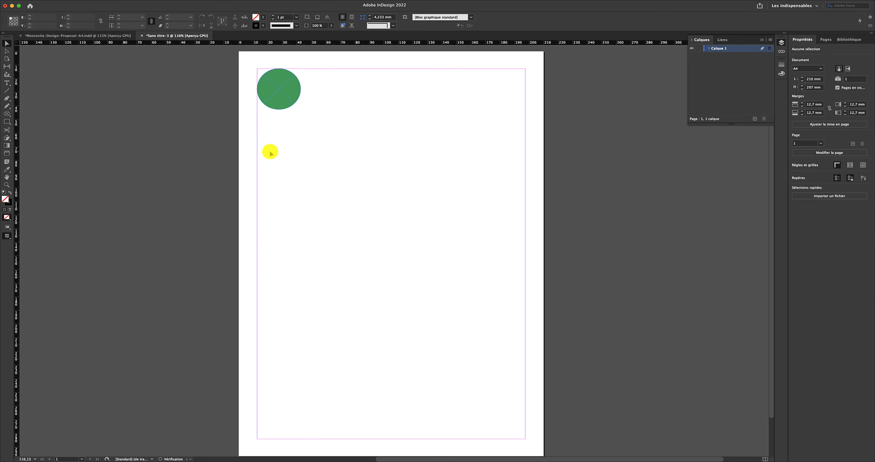
left_click(277, 102)
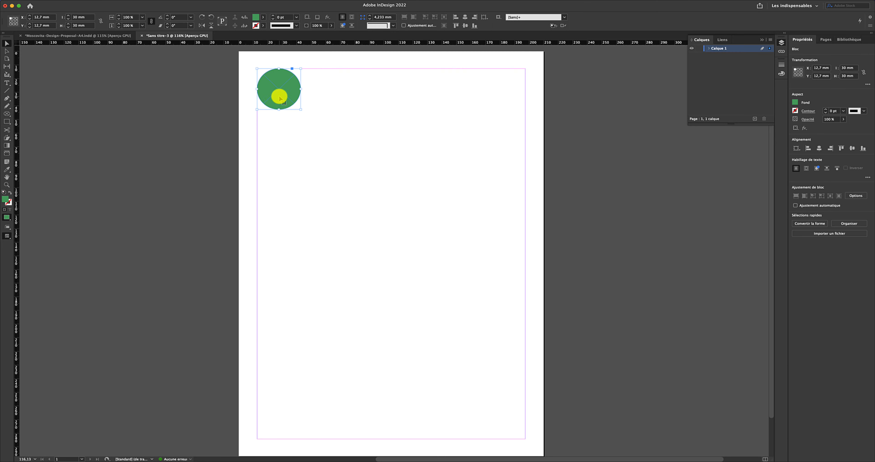
left_click_drag(280, 98, 287, 225)
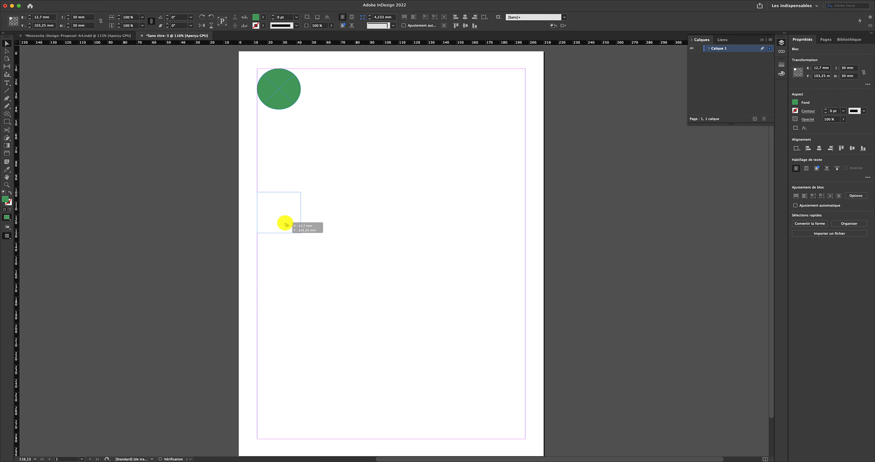
key("Left")
key("Right")
key("Up")
left_click_drag(286, 224, 286, 223)
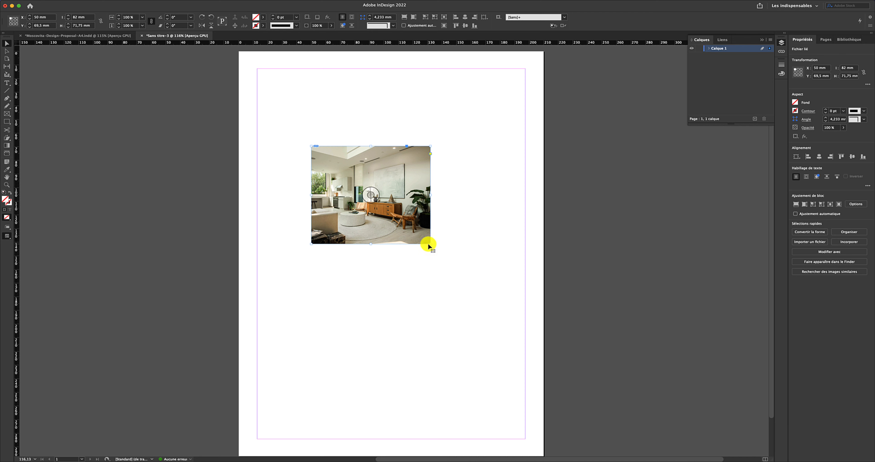
Enlarge the interior photo's frame to about 124.5 × 96.5 mm and fill it proportionally with the photo.
left_click_drag(430, 243, 493, 277)
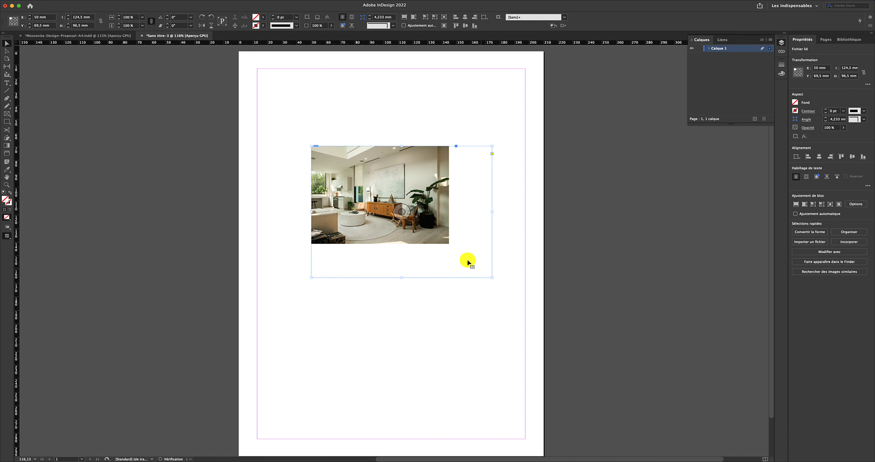
right_click(438, 238)
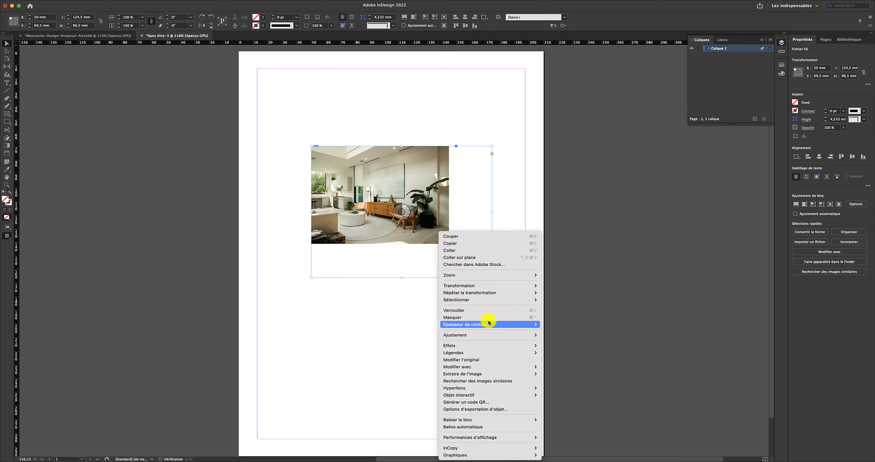
mouse_move(503, 335)
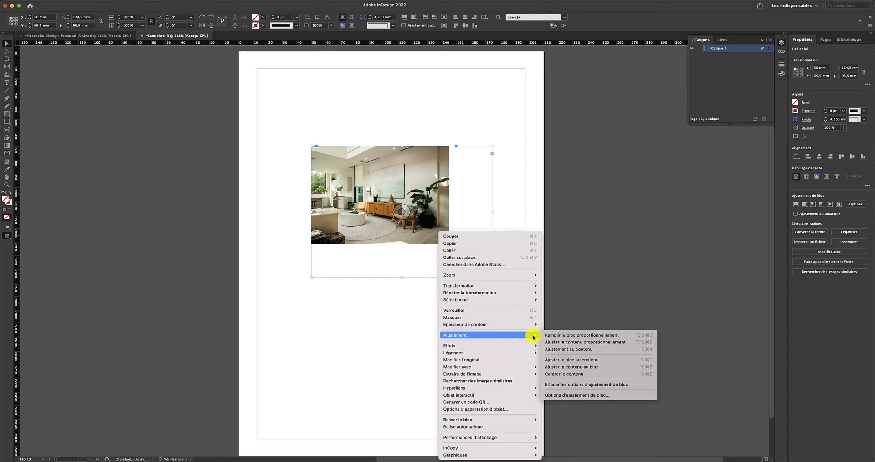
left_click(560, 335)
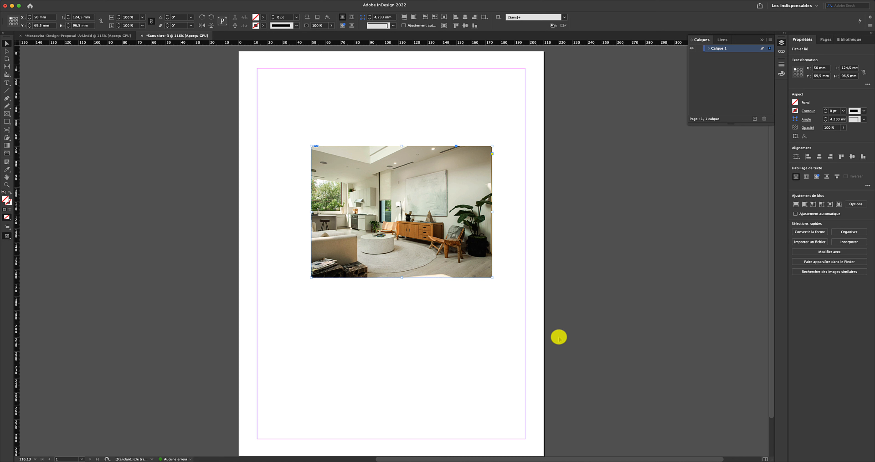
Undo the proportional fill and the enlargement of the photo's frame.
key("super+z")
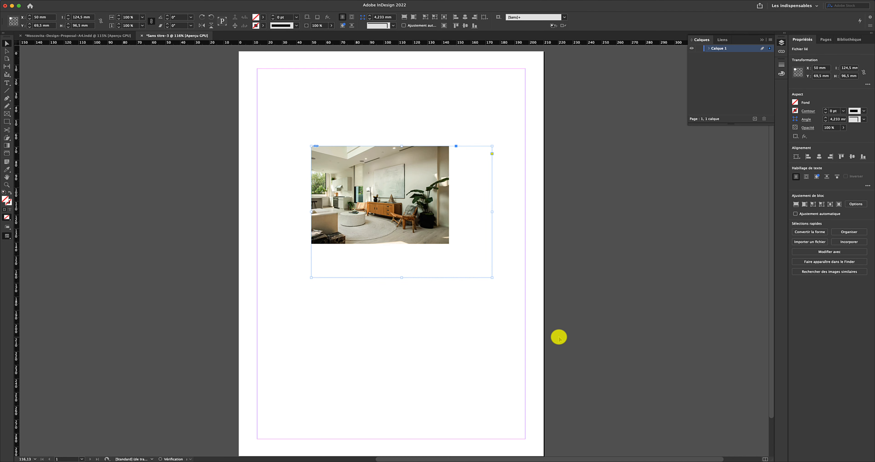
key("super+z")
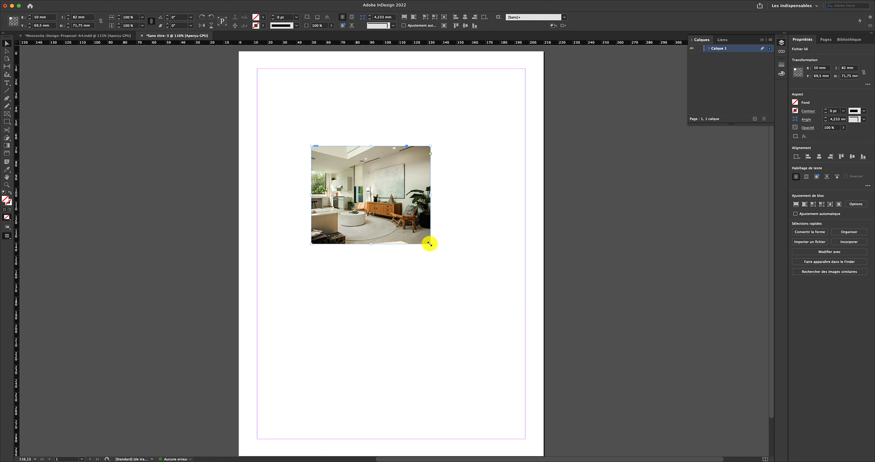
Scale the interior photo together with its frame proportionally to about 132 × 115.5 mm.
key("shift+super")
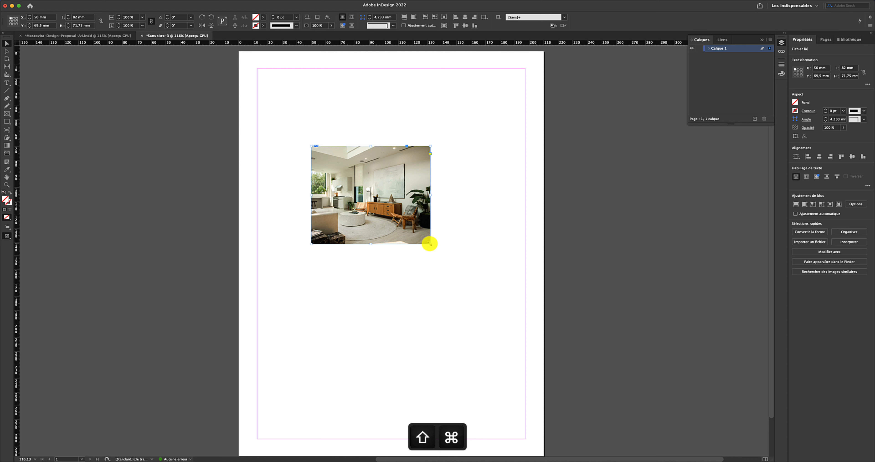
left_click_drag(430, 244, 504, 291)
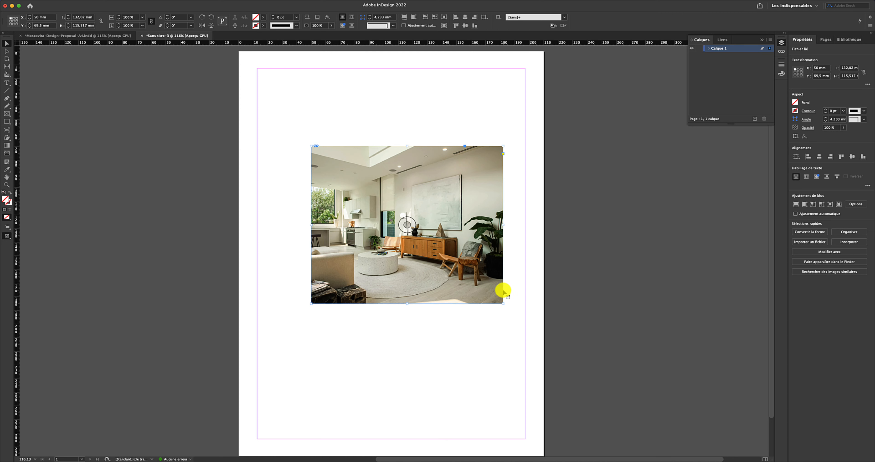
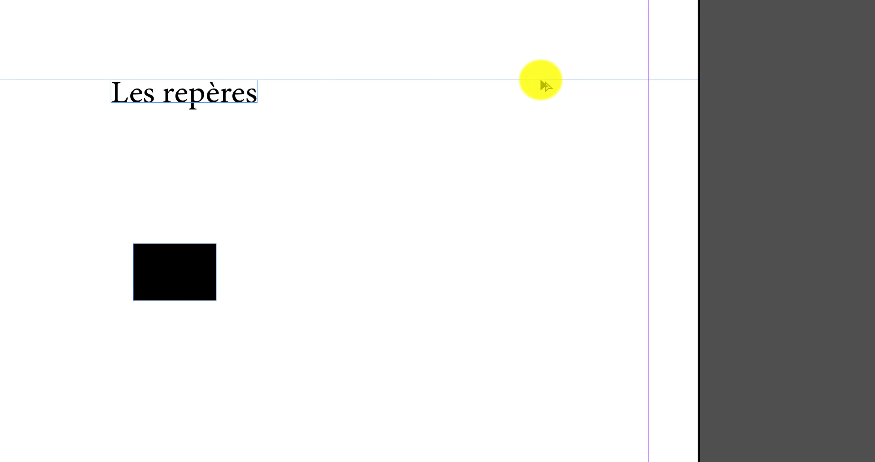
Place horizontal guides below the "Les repères" text and move the lower black rectangle up to the lowest guide.
left_click_drag(541, 80, 537, 195)
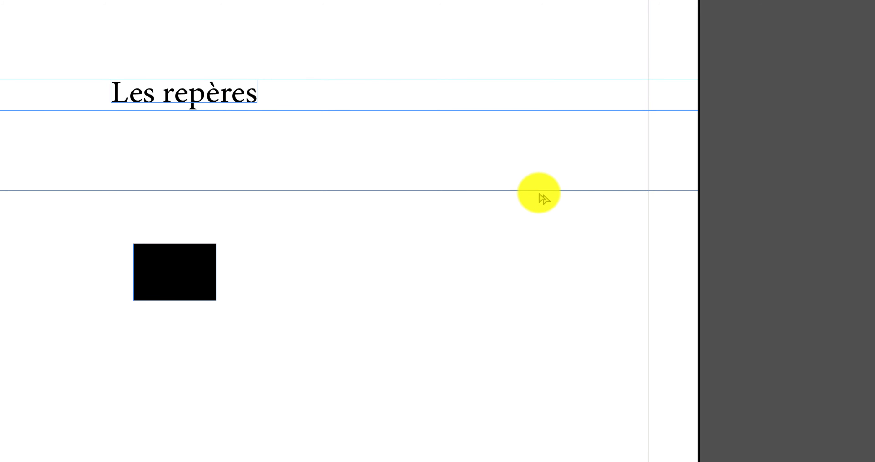
left_click(303, 221)
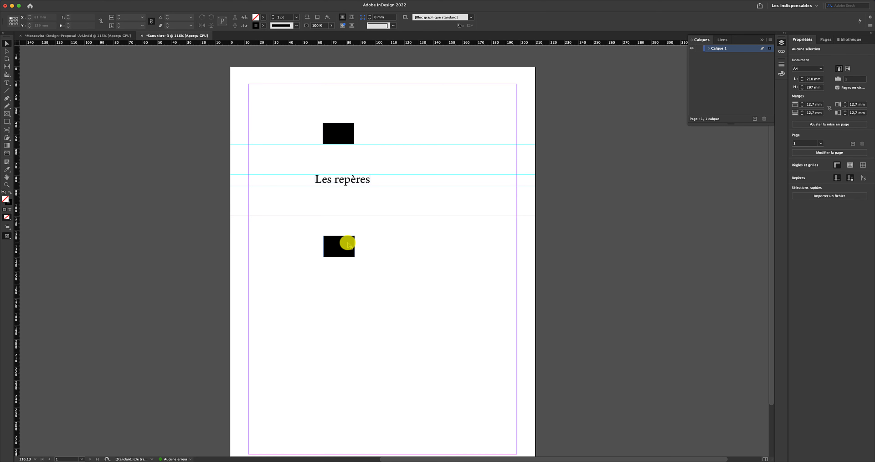
left_click_drag(349, 243, 351, 226)
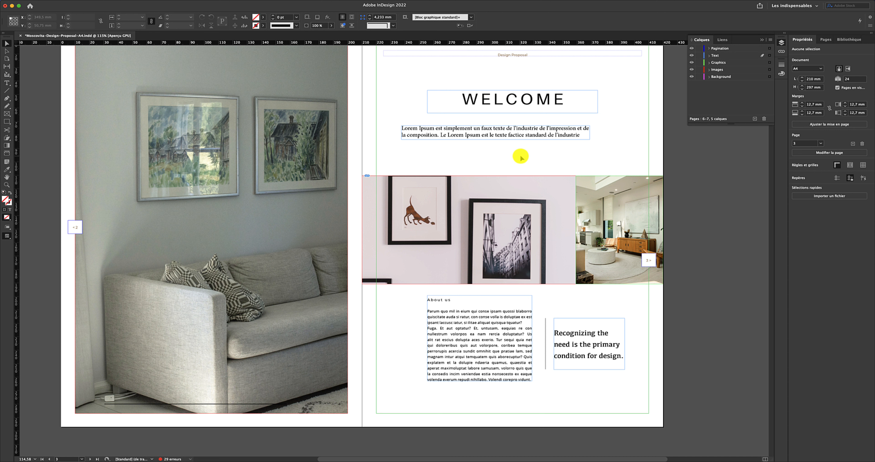
Preview the design proposal in presentation mode from the Welcome spread to the Values and Services spread, and exit the presentation.
key("space")
key("shift+w")
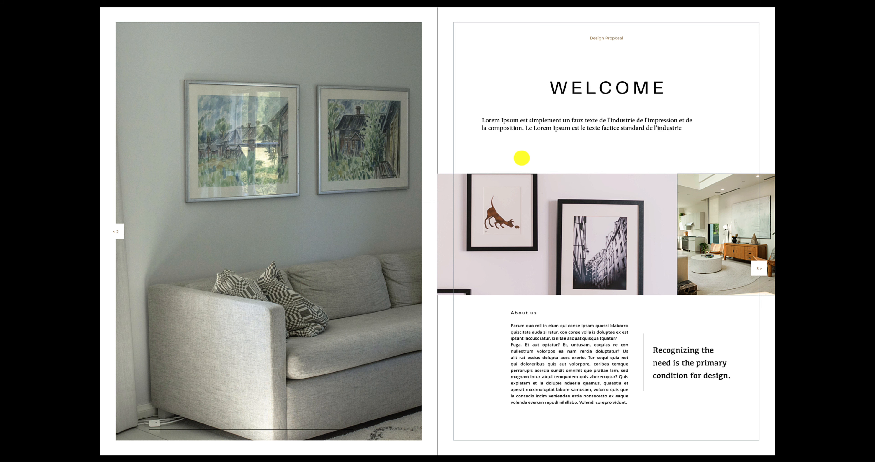
key("Right")
key("Right")
key("Right")
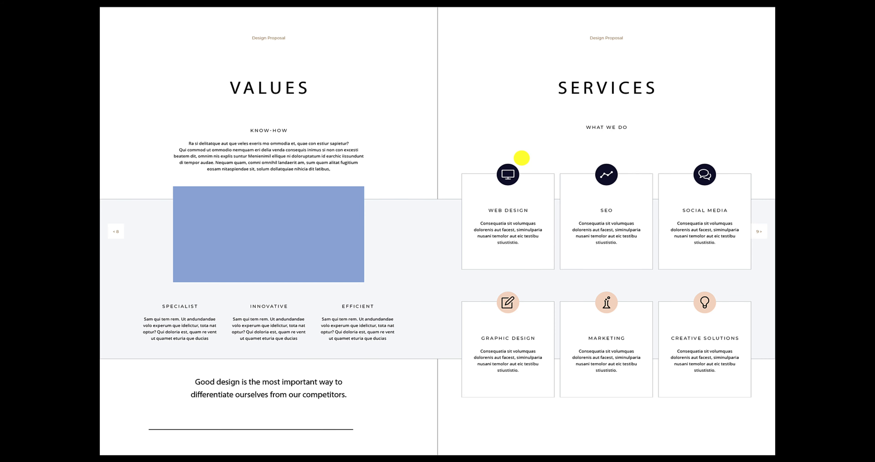
key("Escape")
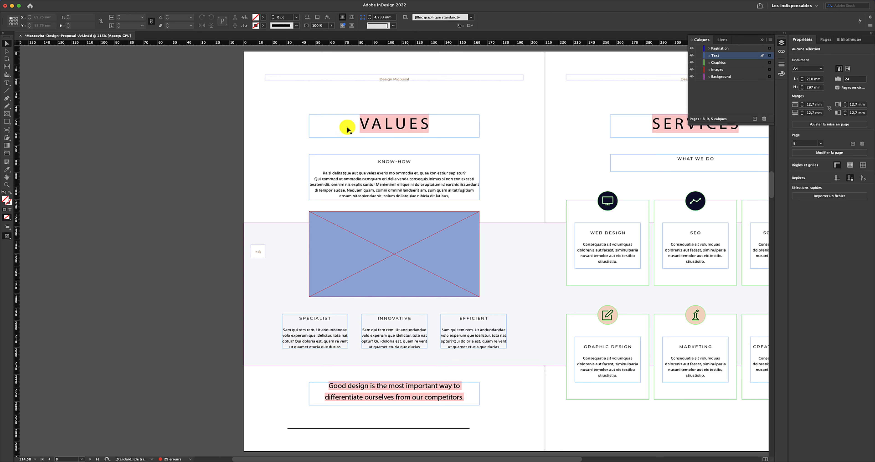
View the document recovery folder setting and its folder chooser in the Gestion des fichiers preferences, and cancel without saving changes.
mouse_move(73, 2)
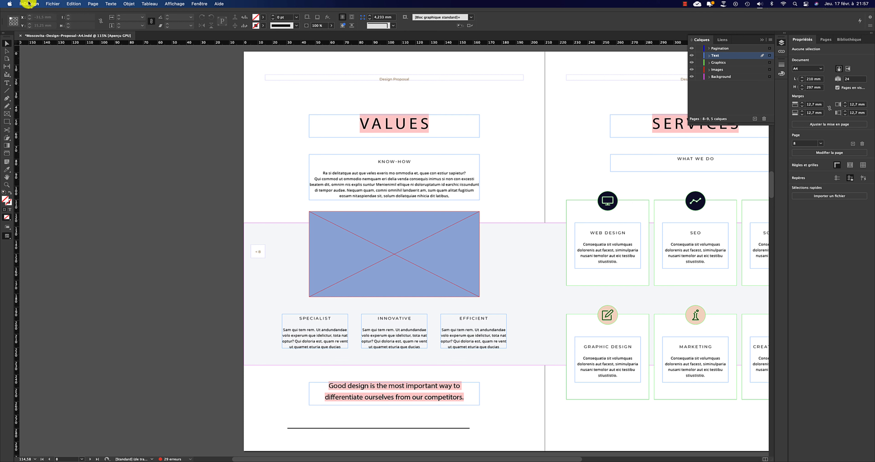
left_click(29, 5)
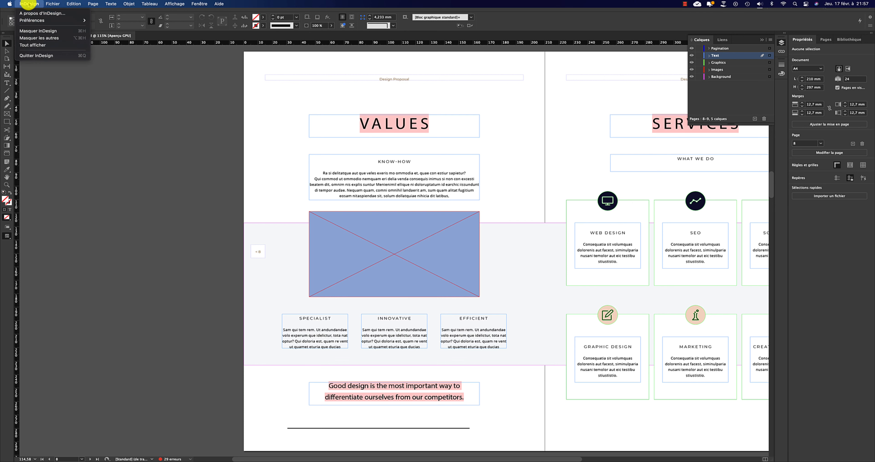
mouse_move(43, 20)
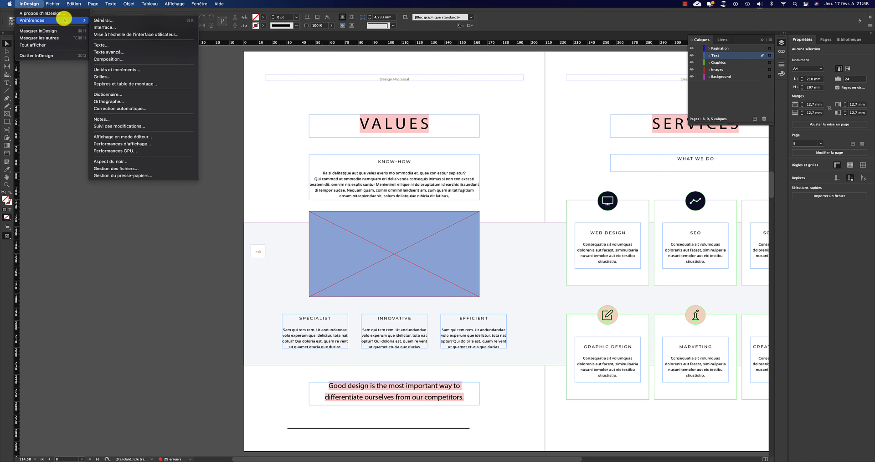
left_click(149, 168)
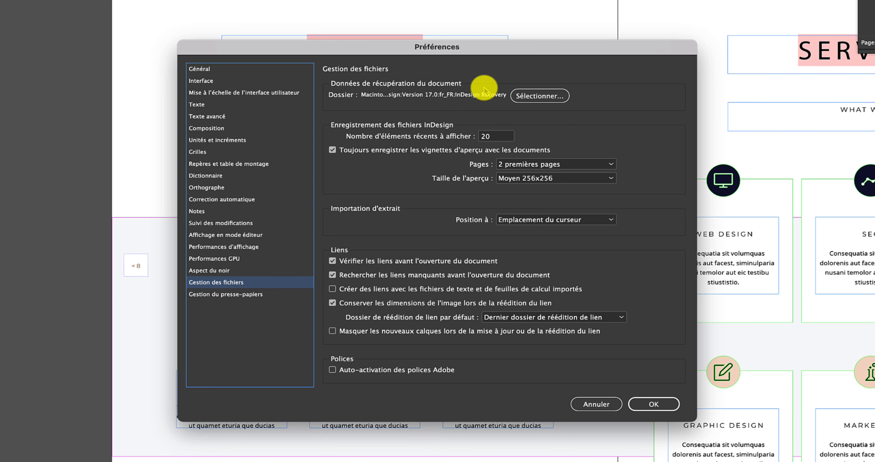
left_click(528, 95)
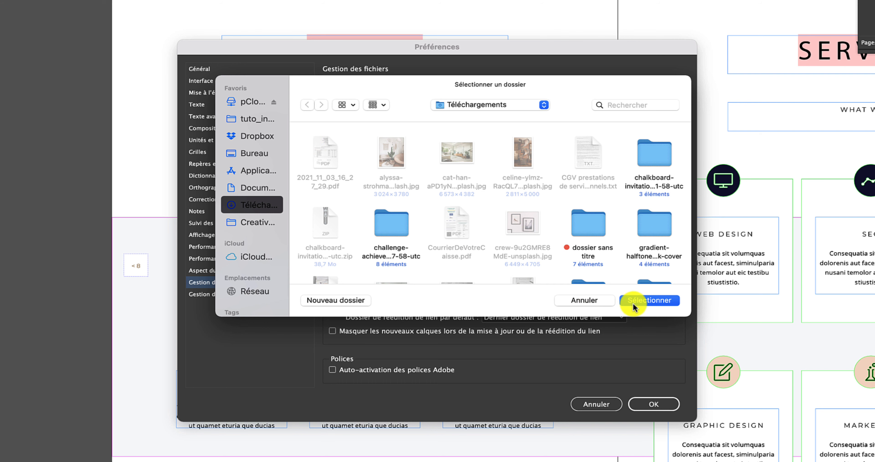
left_click(587, 299)
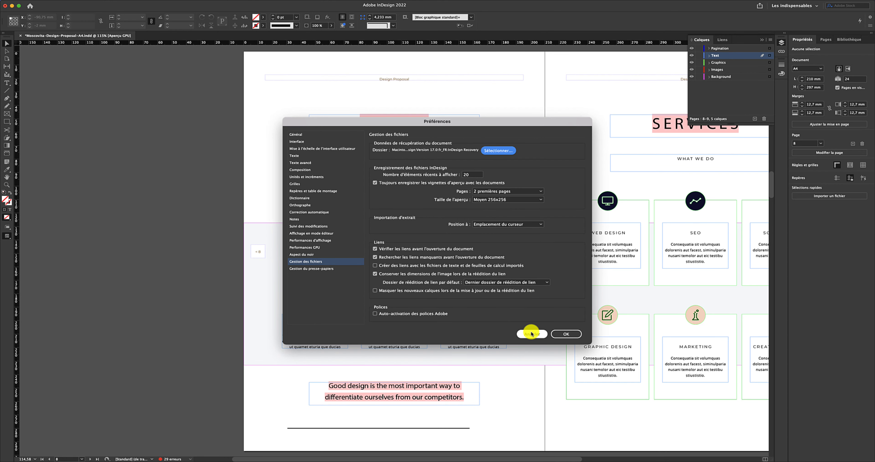
left_click(596, 404)
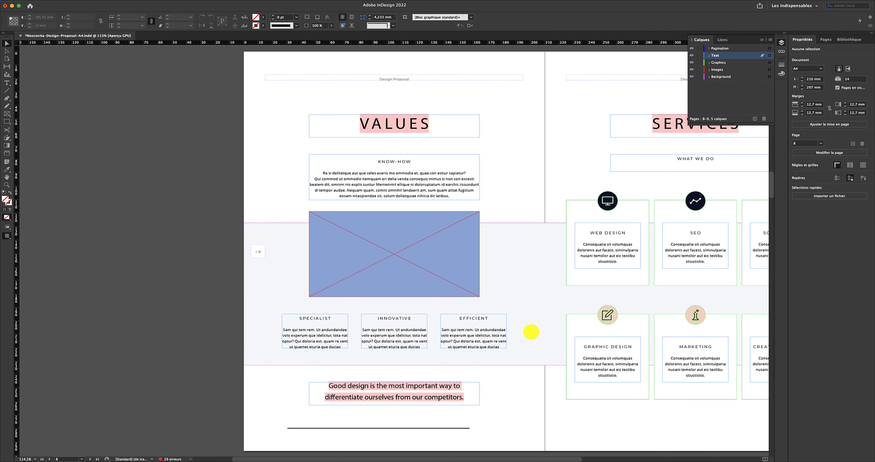
mouse_move(49, 4)
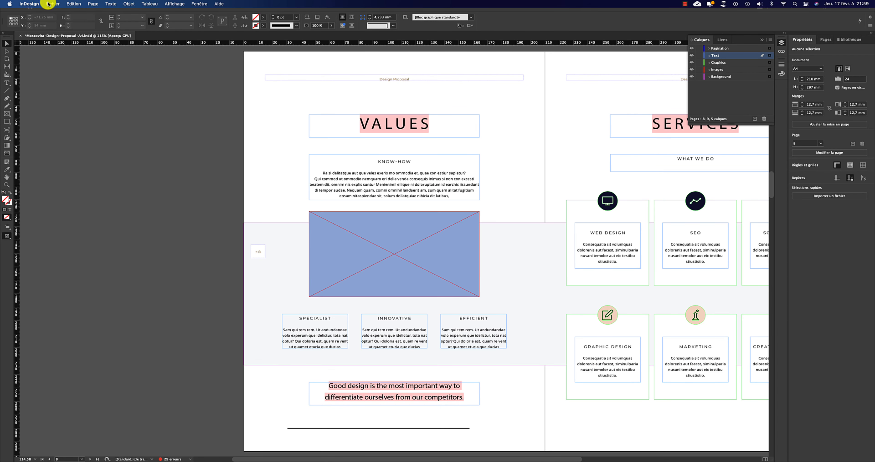
left_click(73, 4)
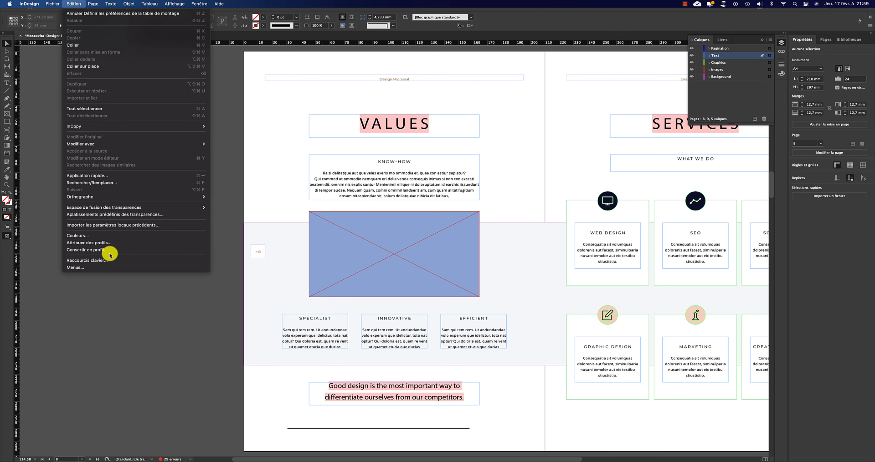
left_click(117, 278)
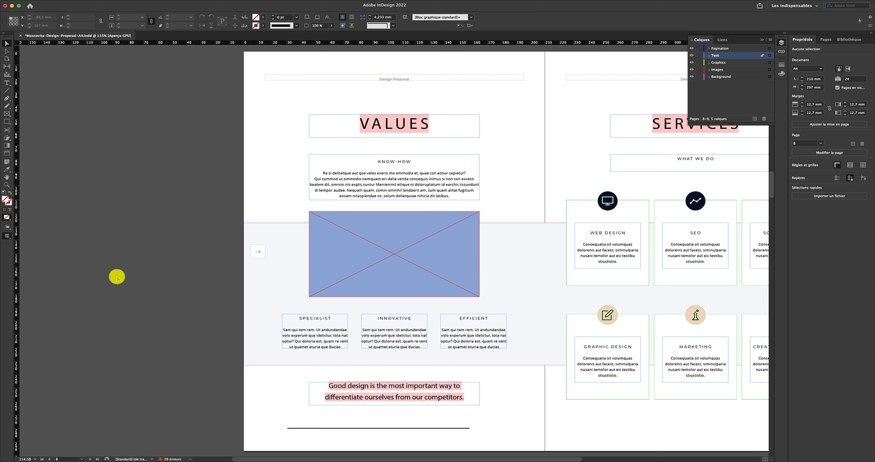